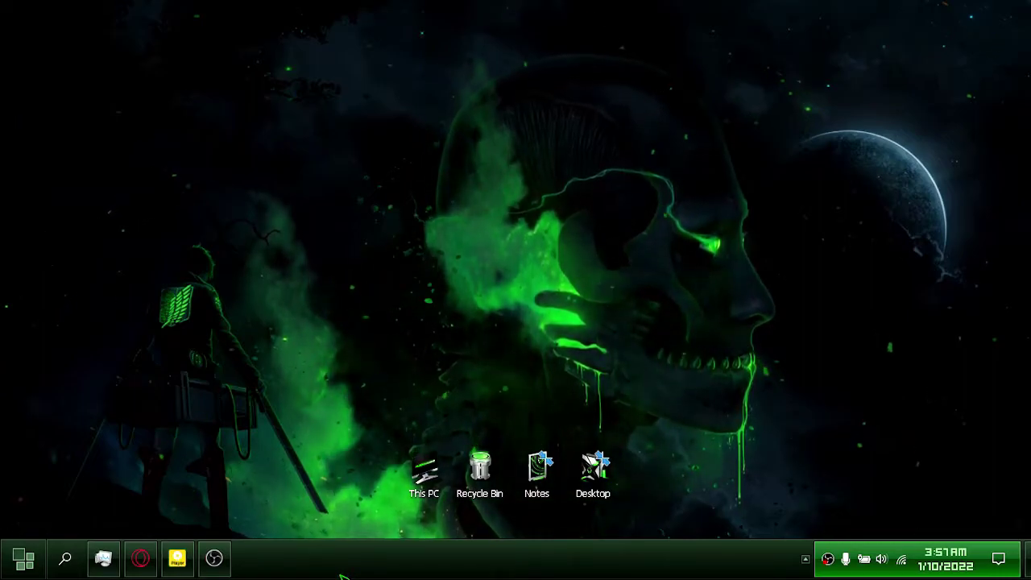
Step: Download letsview-setup.exe from the LetsView site in Opera to the desktop and center its icon
{"action": "left_click", "coordinate": [145, 557]}
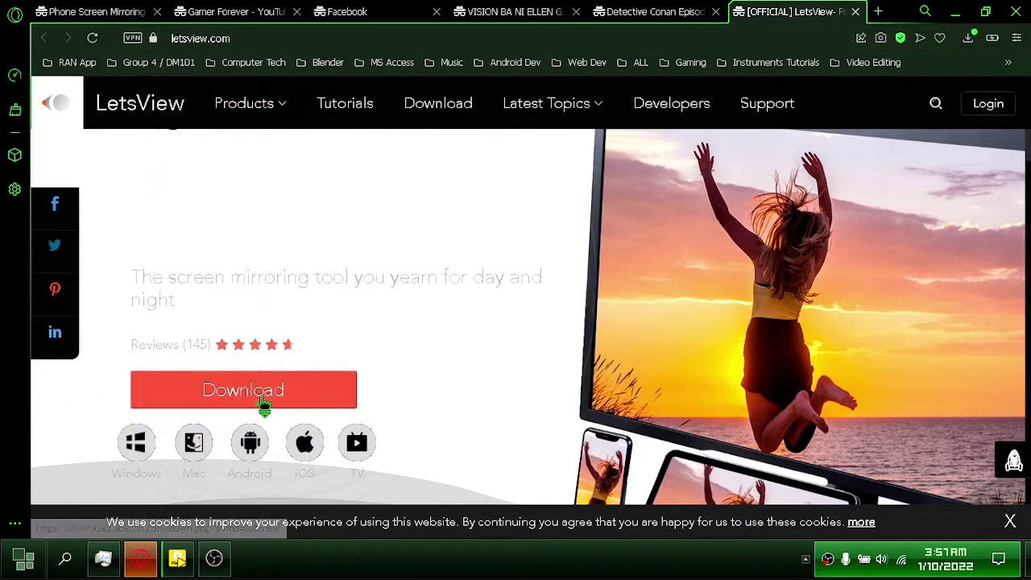
{"action": "left_click", "coordinate": [266, 394]}
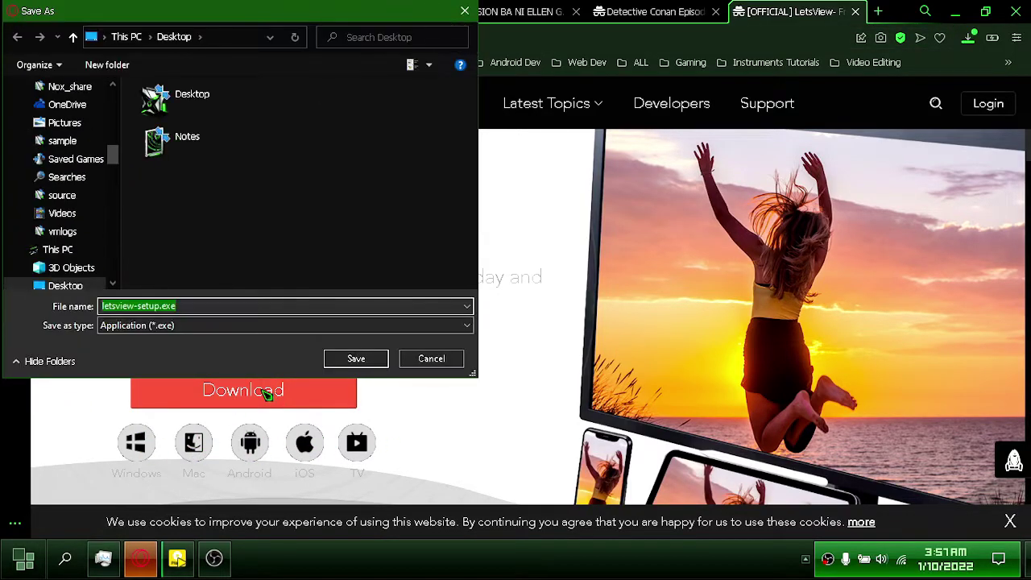
{"action": "left_click", "coordinate": [338, 360]}
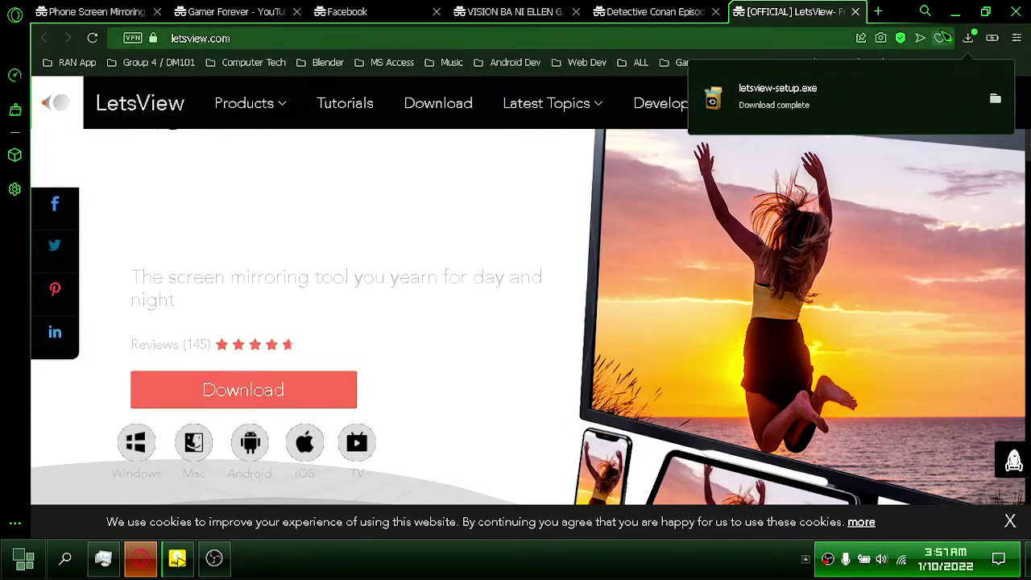
{"action": "left_click", "coordinate": [954, 11]}
{"action": "mouse_move", "coordinate": [26, 30]}
{"action": "left_mouse_down"}
{"action": "mouse_move", "coordinate": [66, 39]}
{"action": "mouse_move", "coordinate": [498, 398]}
{"action": "mouse_move", "coordinate": [483, 403]}
{"action": "left_mouse_up"}
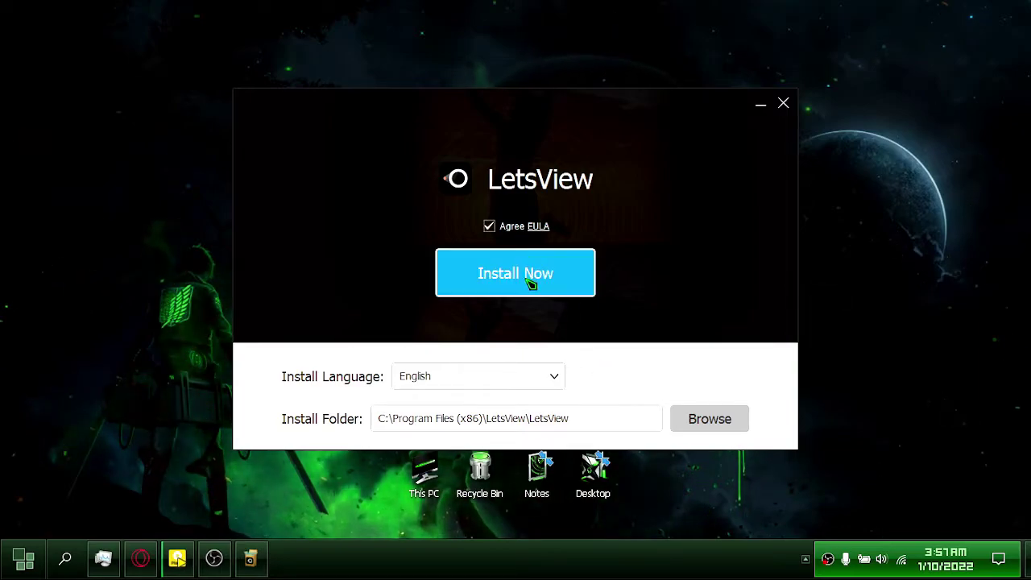
Step: Install LetsView, launch it, and delete letsview-setup.exe from the desktop
{"action": "left_click", "coordinate": [530, 280]}
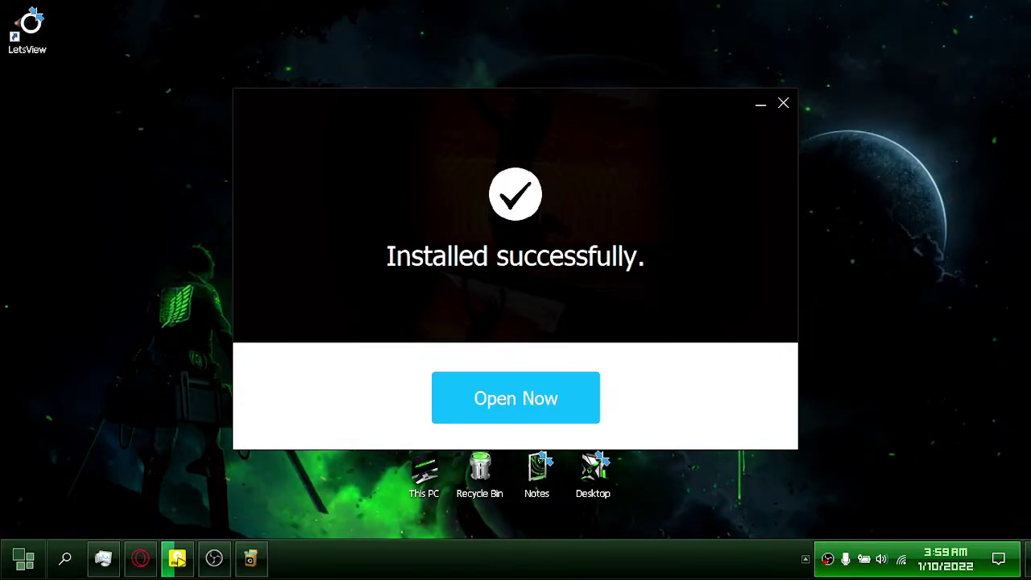
{"action": "left_click", "coordinate": [522, 405]}
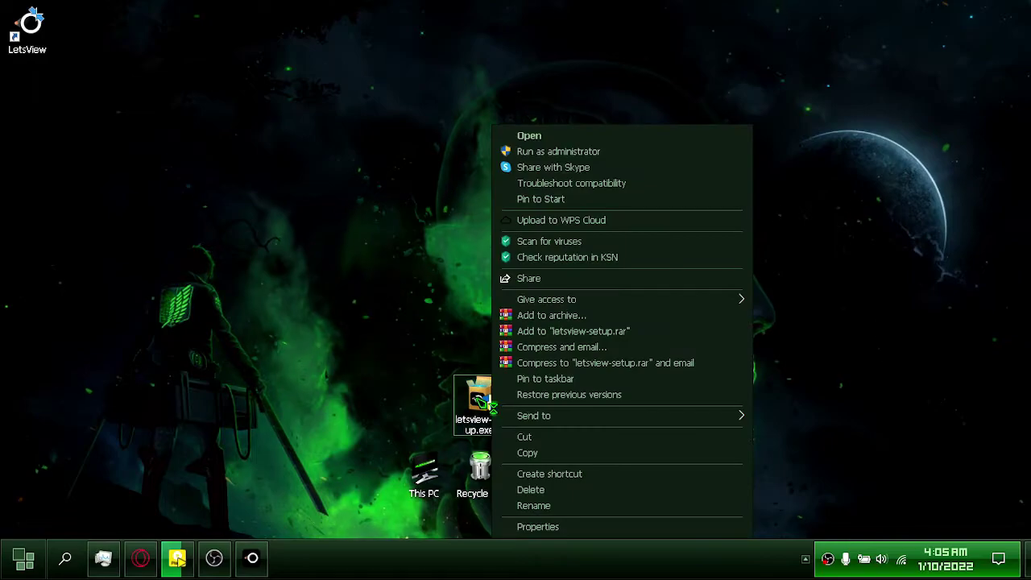
{"action": "left_click", "coordinate": [555, 497]}
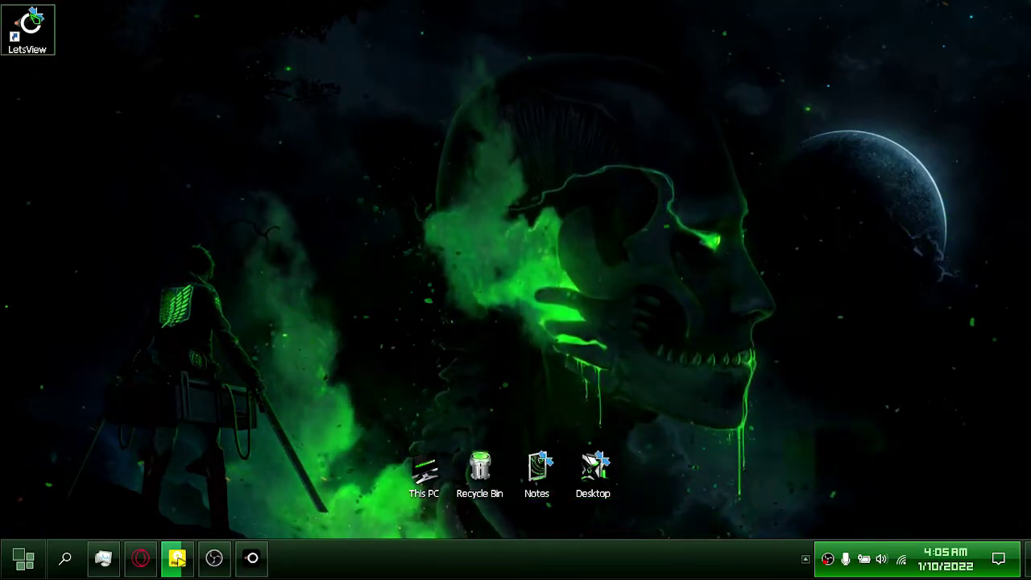
Step: Move the LetsView shortcut above the Recycle Bin and bring the LetsView window forward
{"action": "left_click_drag", "start_coordinate": [27, 28], "coordinate": [480, 395]}
{"action": "left_click", "coordinate": [521, 553]}
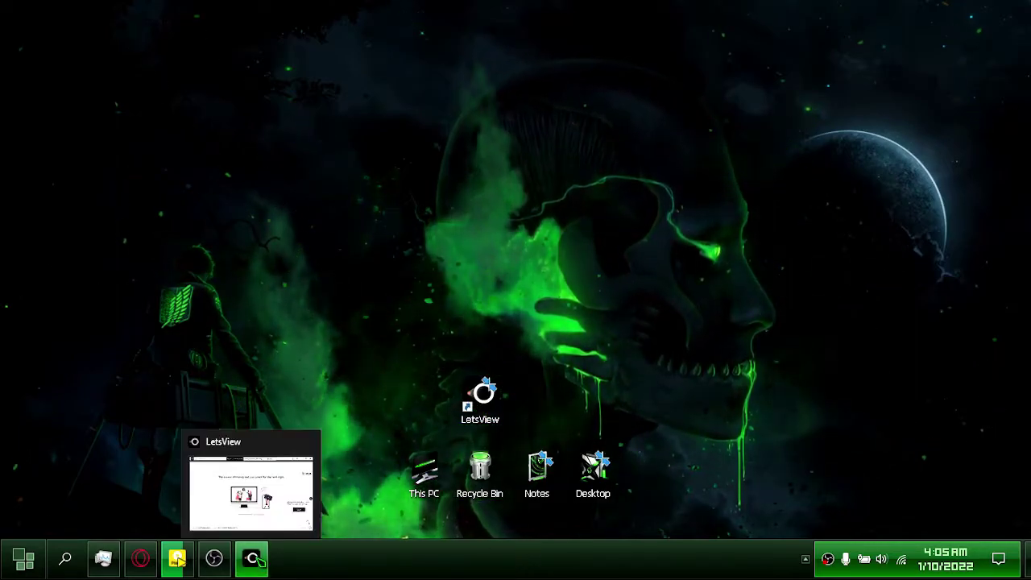
{"action": "left_click", "coordinate": [252, 557]}
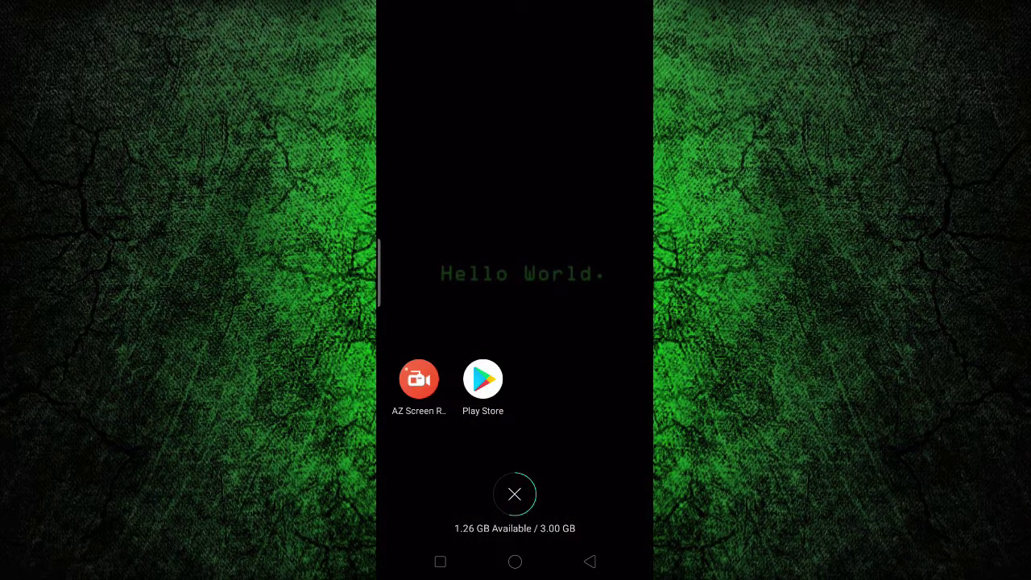
Step: Search the Play Store for letsview and install the LetsView app on the phone
{"action": "left_click", "coordinate": [482, 379]}
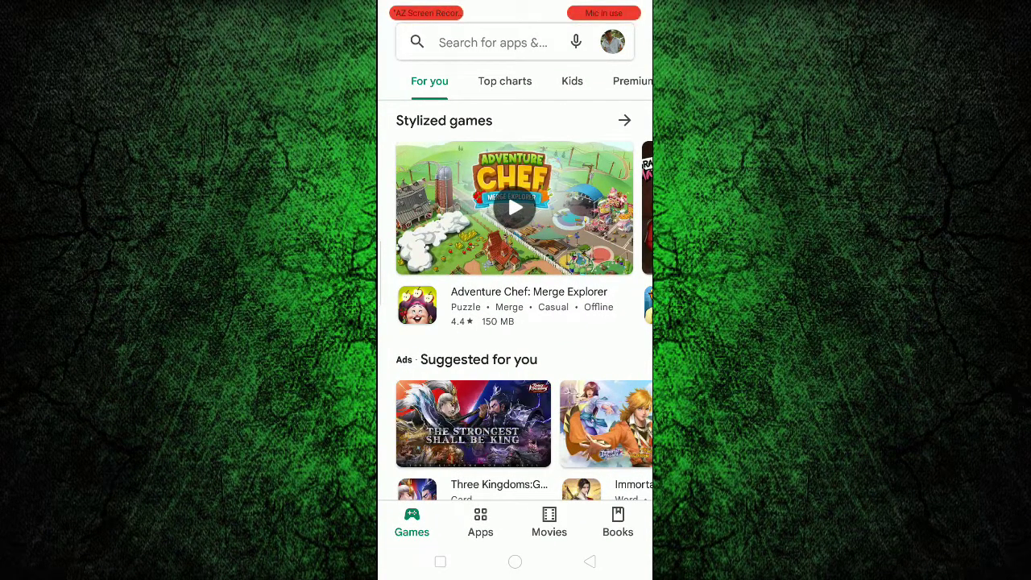
{"action": "left_click", "coordinate": [493, 42]}
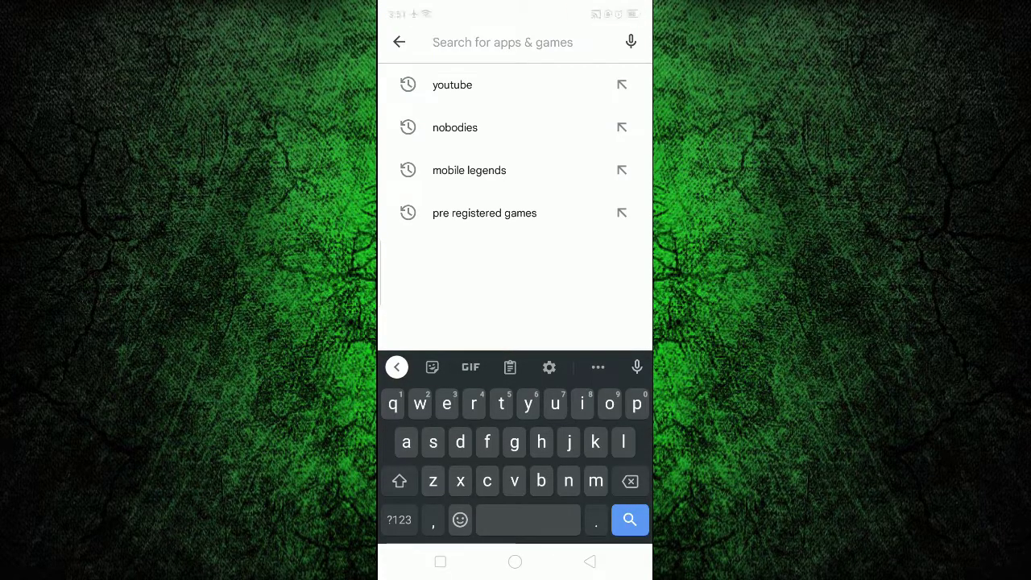
{"action": "type", "text": "let"}
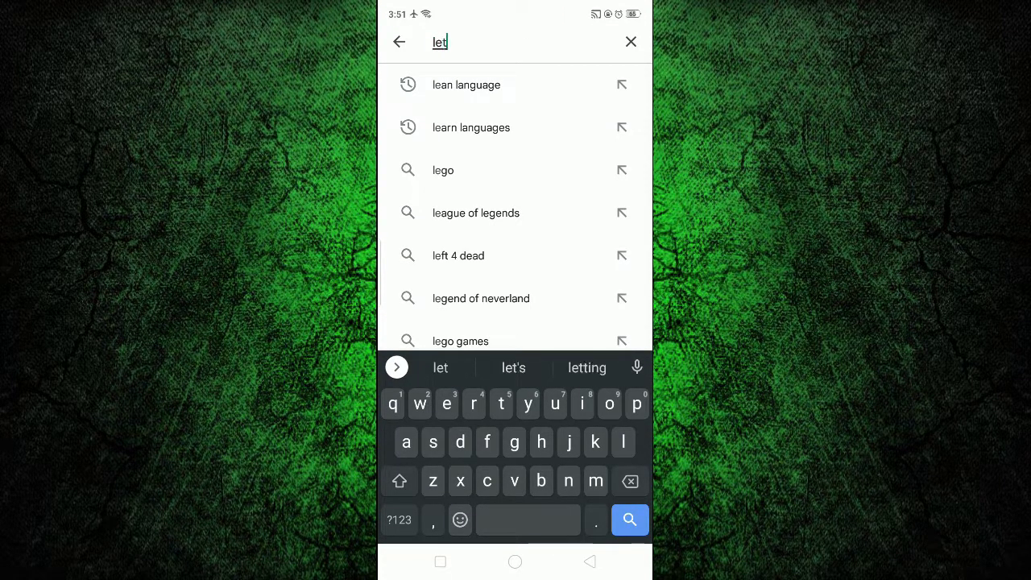
{"action": "type", "text": "s"}
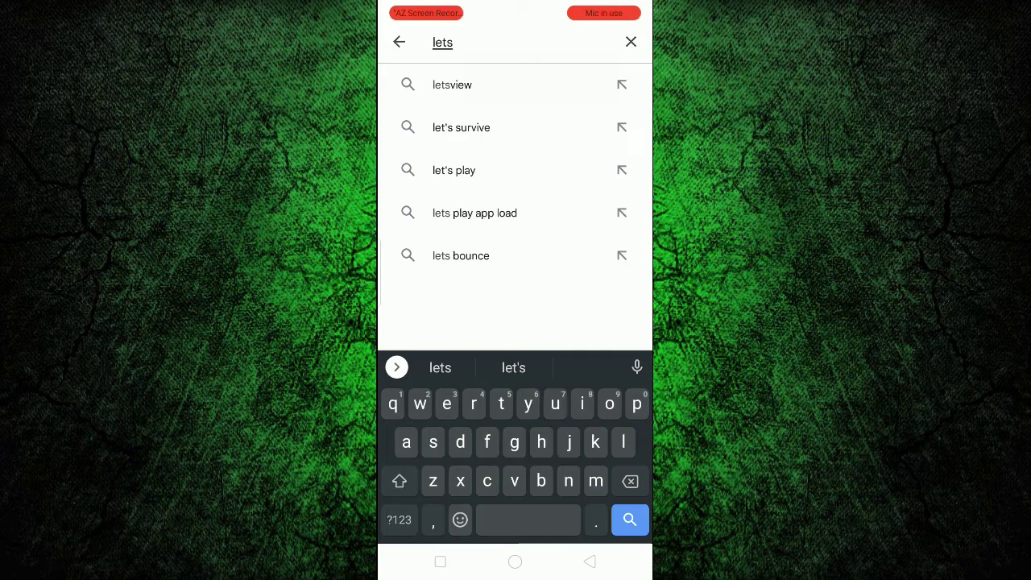
{"action": "left_click", "coordinate": [452, 85]}
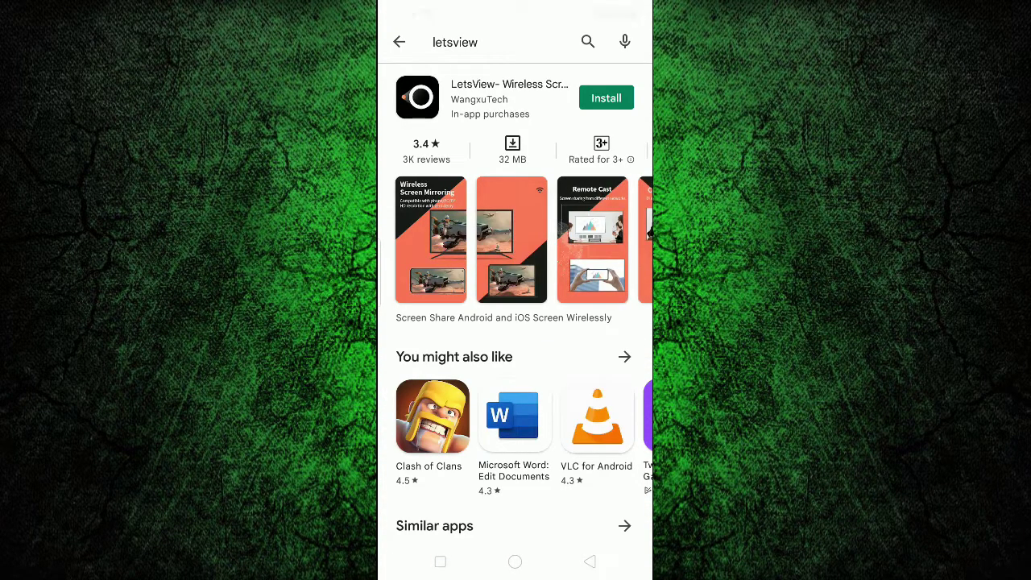
{"action": "left_click", "coordinate": [606, 98]}
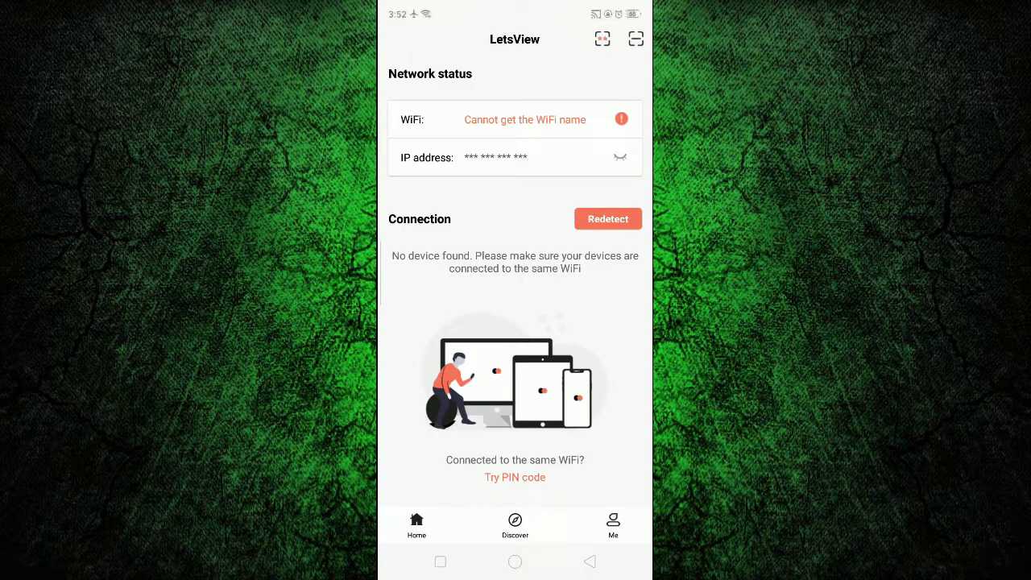
Step: Expand the phone's quick settings and view its Wi-Fi connection details
{"action": "left_click_drag", "start_coordinate": [514, 6], "coordinate": [515, 338]}
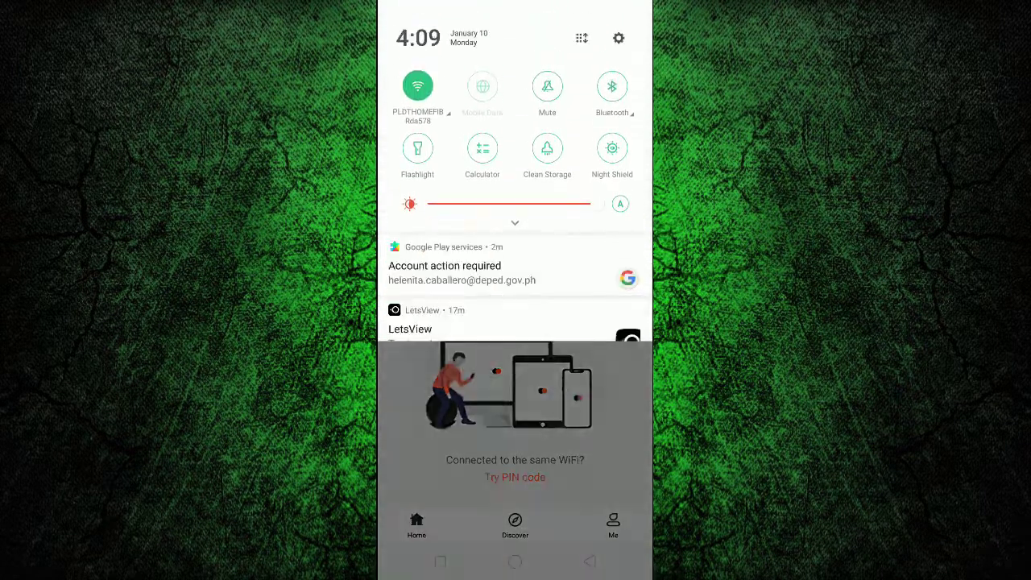
{"action": "left_click_drag", "start_coordinate": [514, 226], "coordinate": [515, 419]}
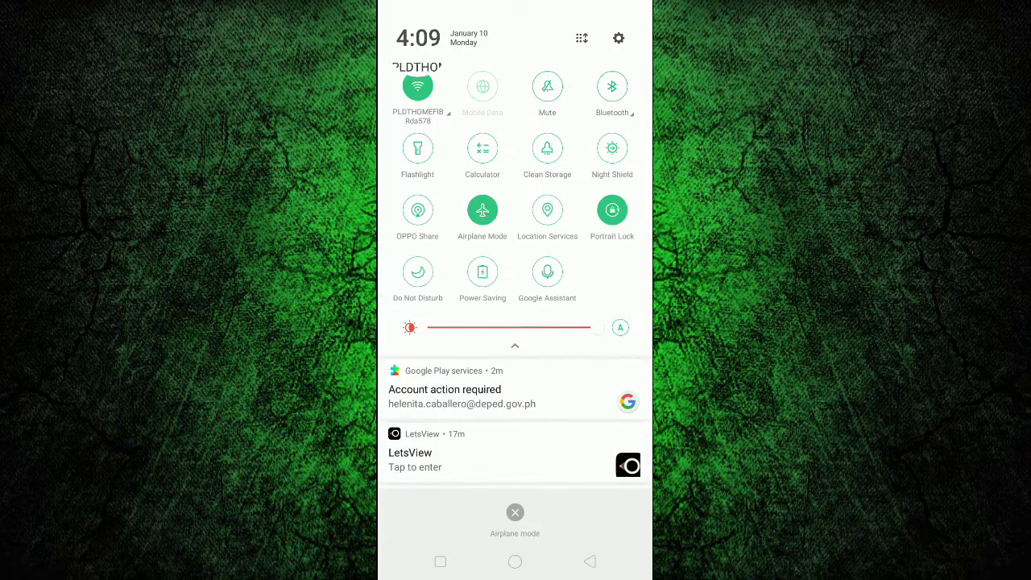
{"action": "left_click", "coordinate": [417, 112]}
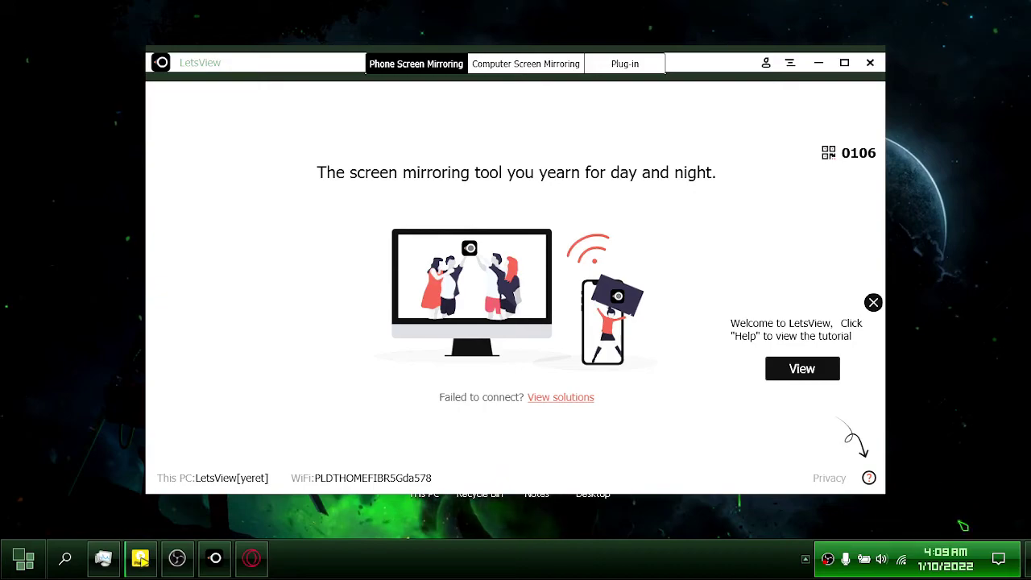
Step: Connect the PC to the same Wi-Fi network the phone uses
{"action": "left_click", "coordinate": [916, 566]}
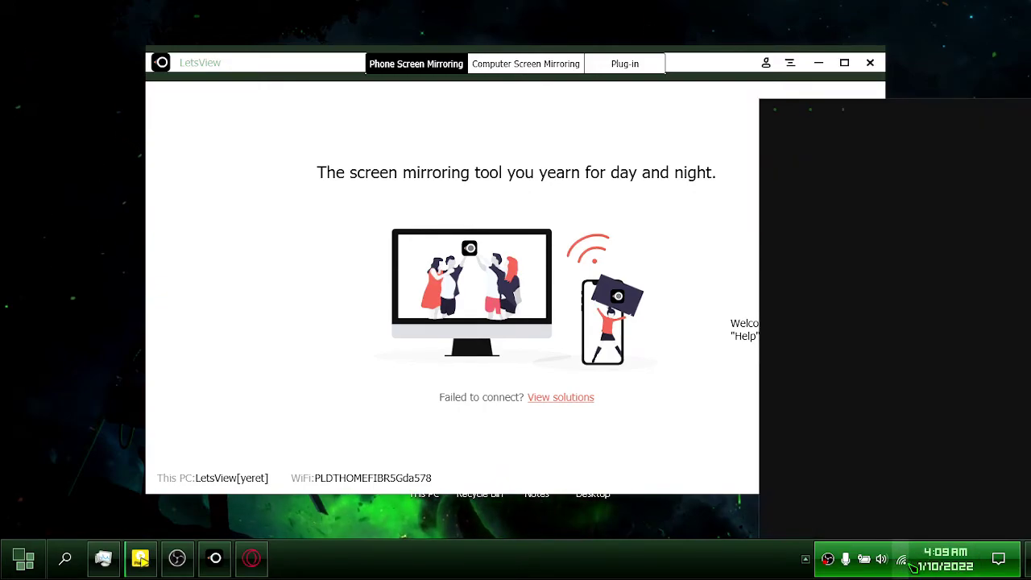
{"action": "left_click", "coordinate": [869, 242]}
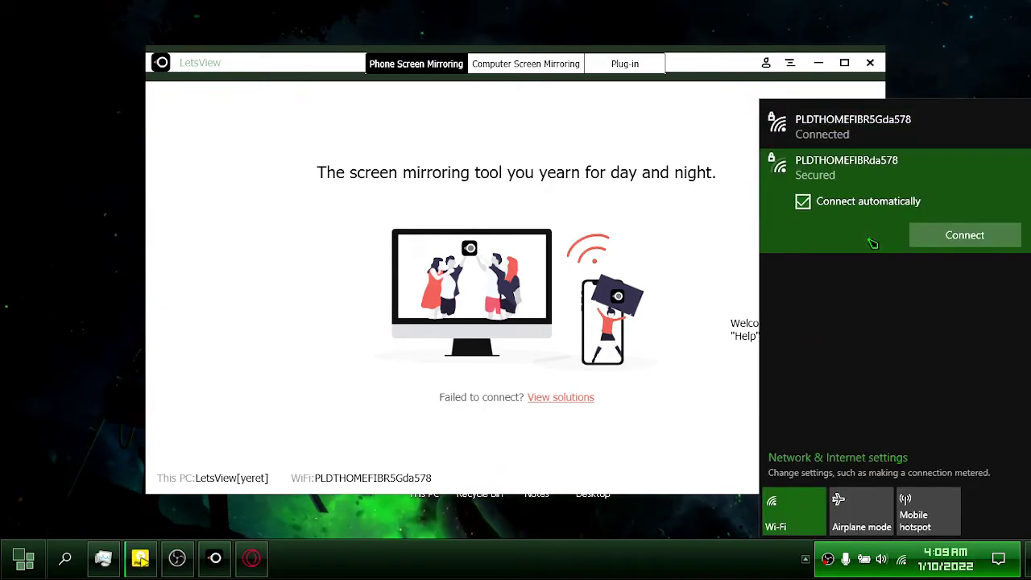
{"action": "left_click", "coordinate": [931, 241]}
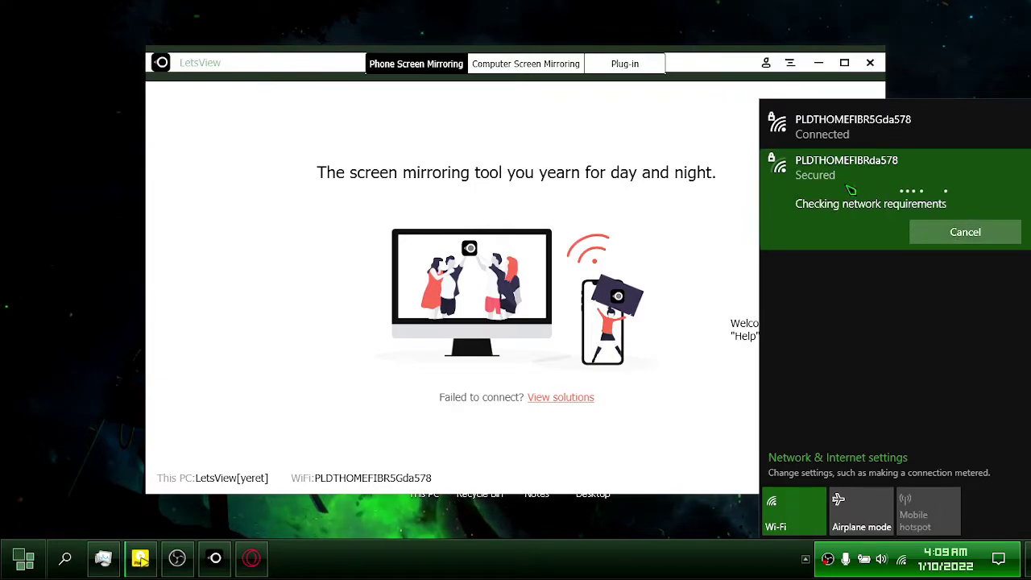
{"action": "left_click", "coordinate": [779, 570]}
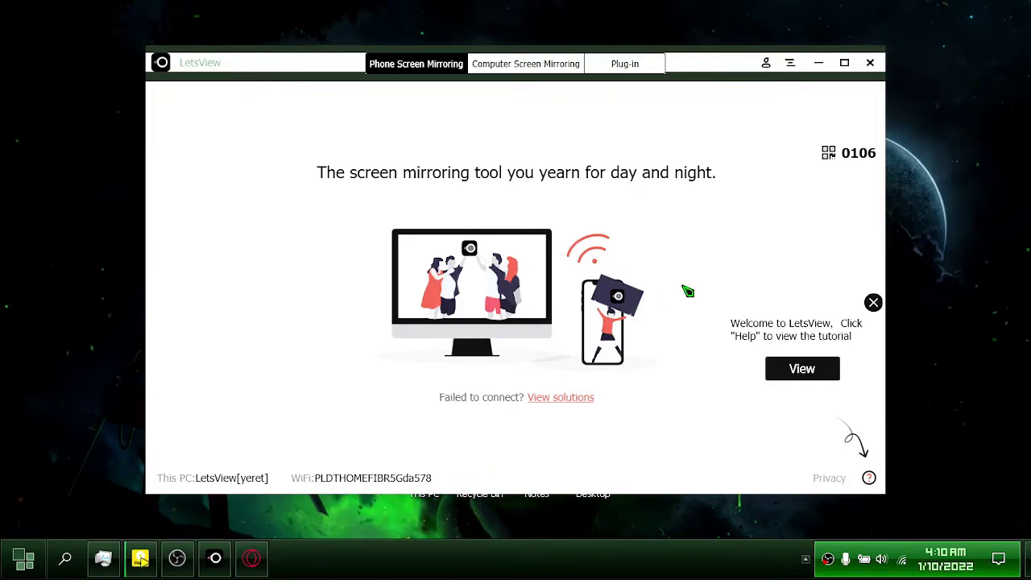
Step: Close LetsView, confirm the exit with OK, and relaunch it from the desktop shortcut
{"action": "left_click", "coordinate": [872, 63]}
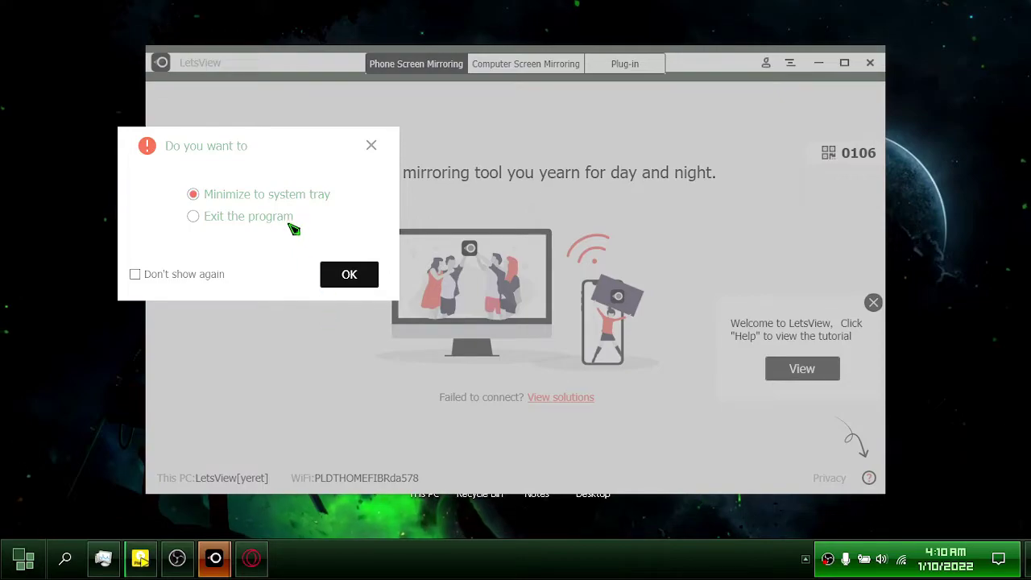
{"action": "left_click", "coordinate": [344, 277]}
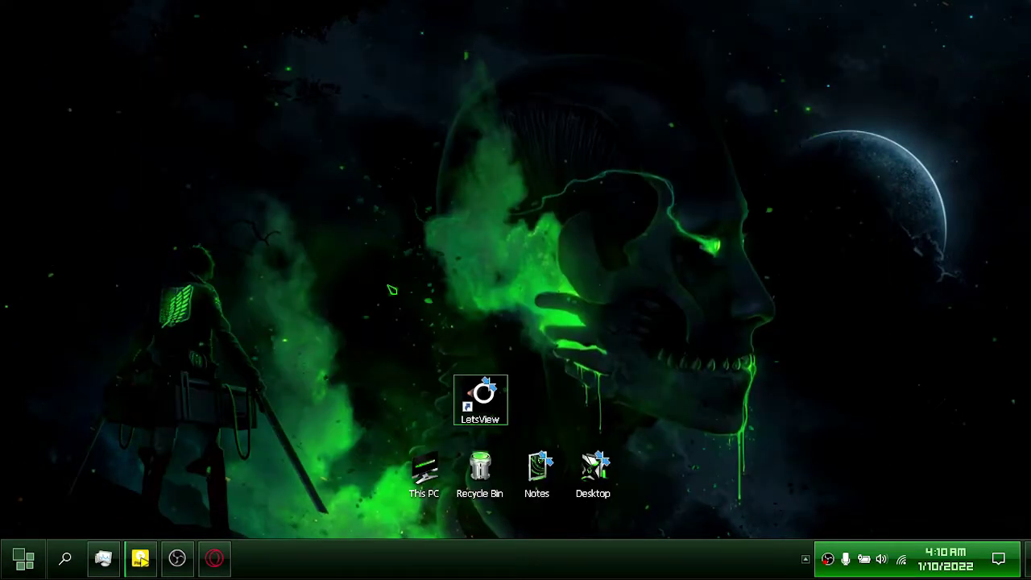
{"action": "double_click", "coordinate": [482, 393]}
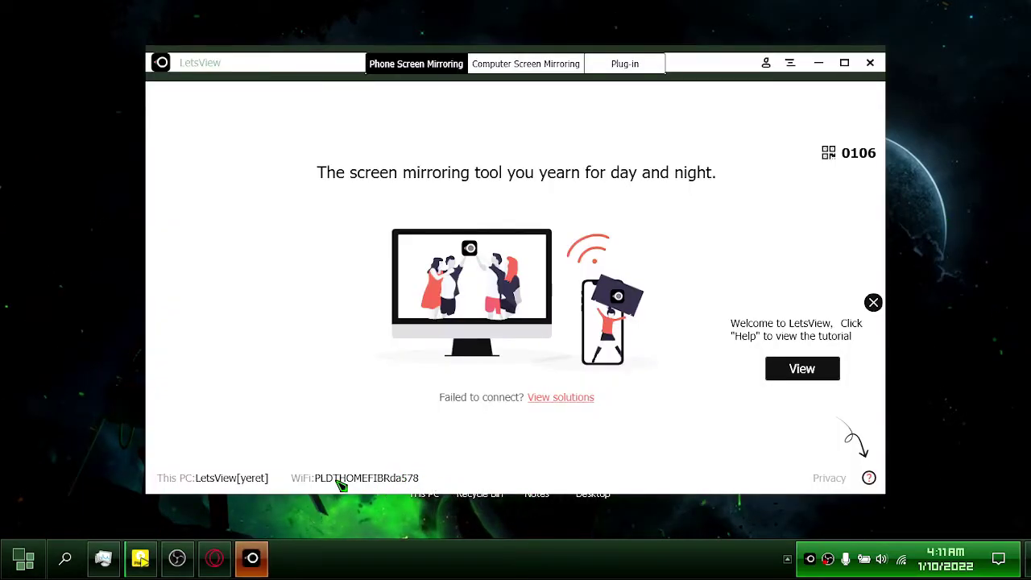
Step: Choose Mirroring detection from LetsView's hamburger menu
{"action": "left_click", "coordinate": [791, 65]}
{"action": "left_click", "coordinate": [846, 130]}
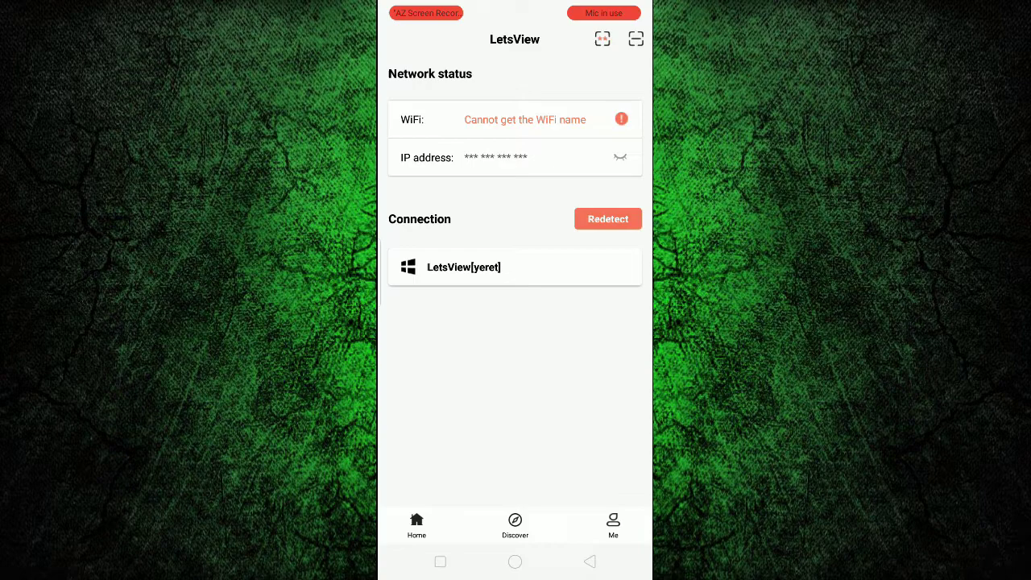
Step: Select the PC under Connection, choose Phone Screen Mirroring, and allow screen capture
{"action": "left_click", "coordinate": [463, 266]}
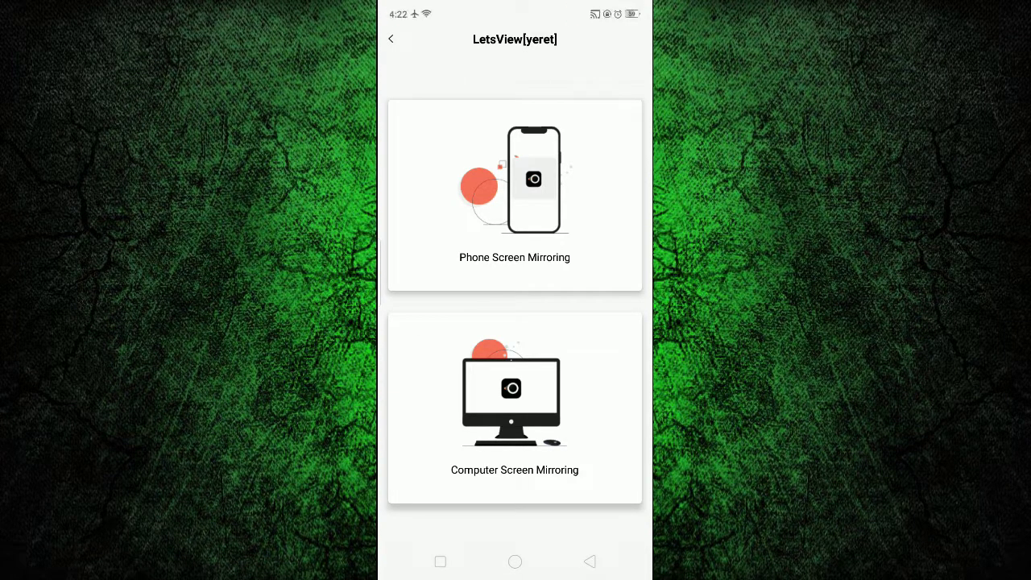
{"action": "left_click", "coordinate": [515, 195]}
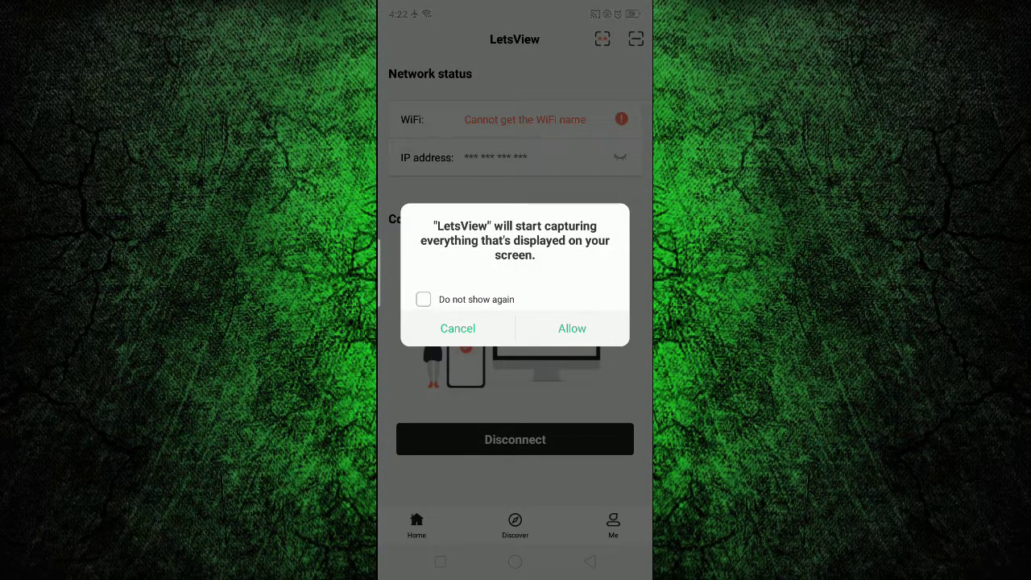
{"action": "left_click", "coordinate": [572, 327]}
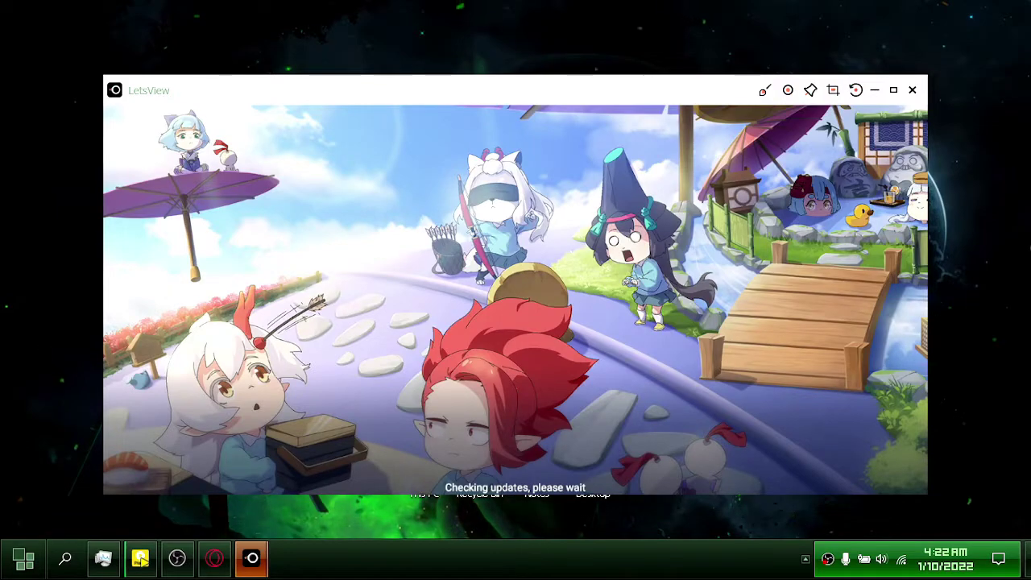
Step: Make the mirror full screen, dismiss the HyakKinder announcement, and enter the game from its title screen
{"action": "left_click", "coordinate": [896, 95]}
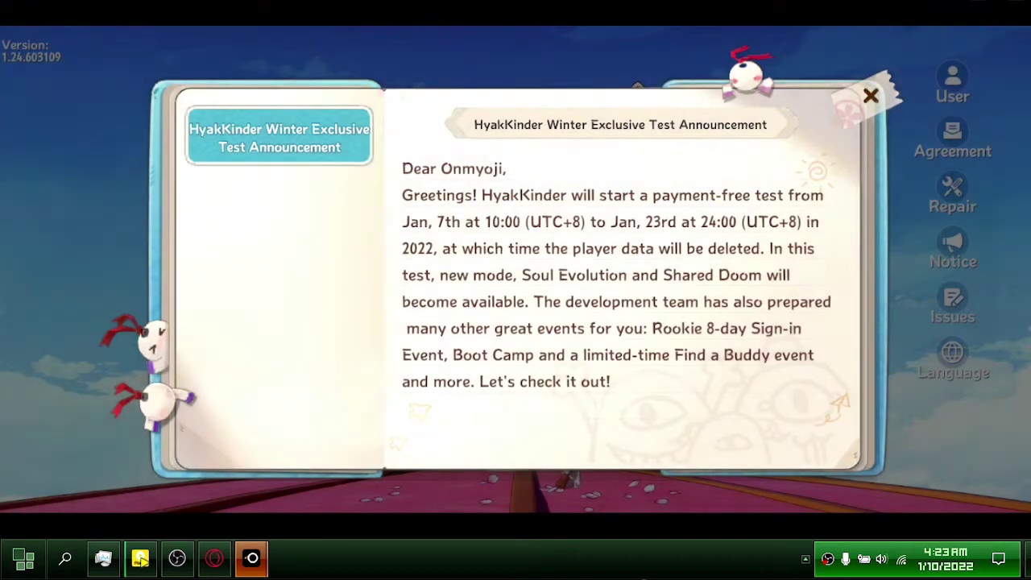
{"action": "key", "text": "Escape"}
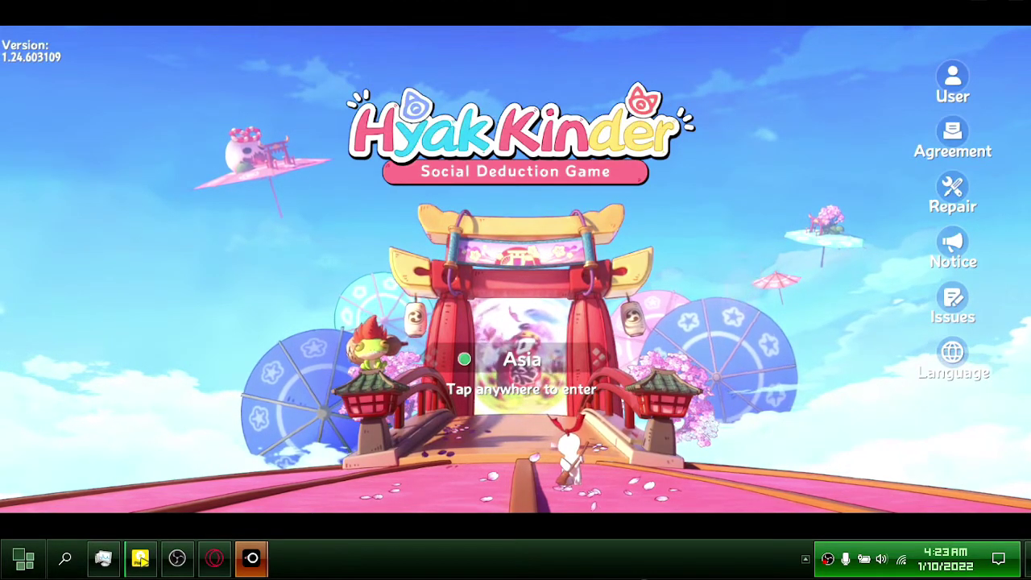
{"action": "left_click", "coordinate": [606, 461]}
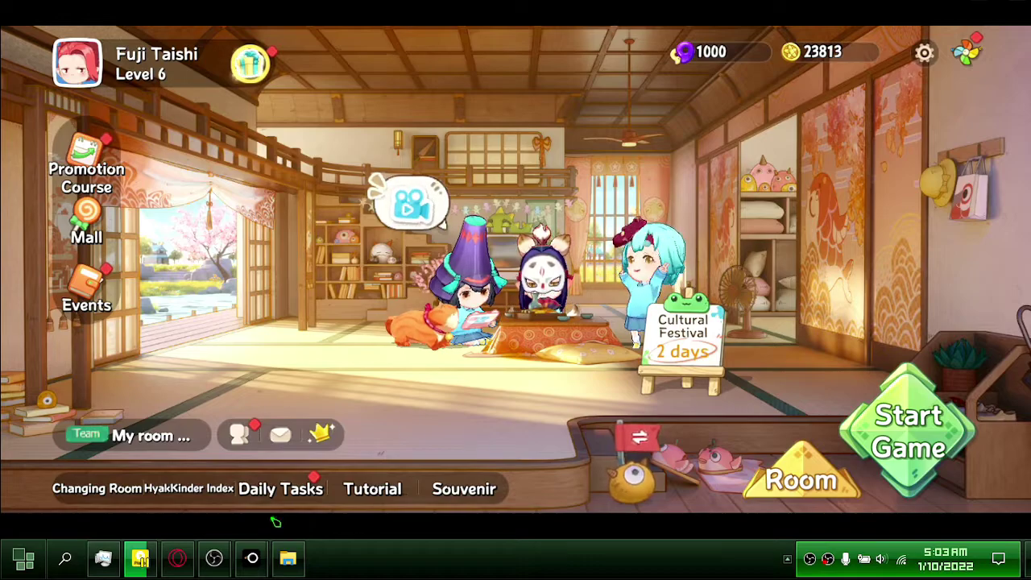
Step: Bring OBS Studio forward and add a new scene named Scene 2
{"action": "mouse_move", "coordinate": [213, 557]}
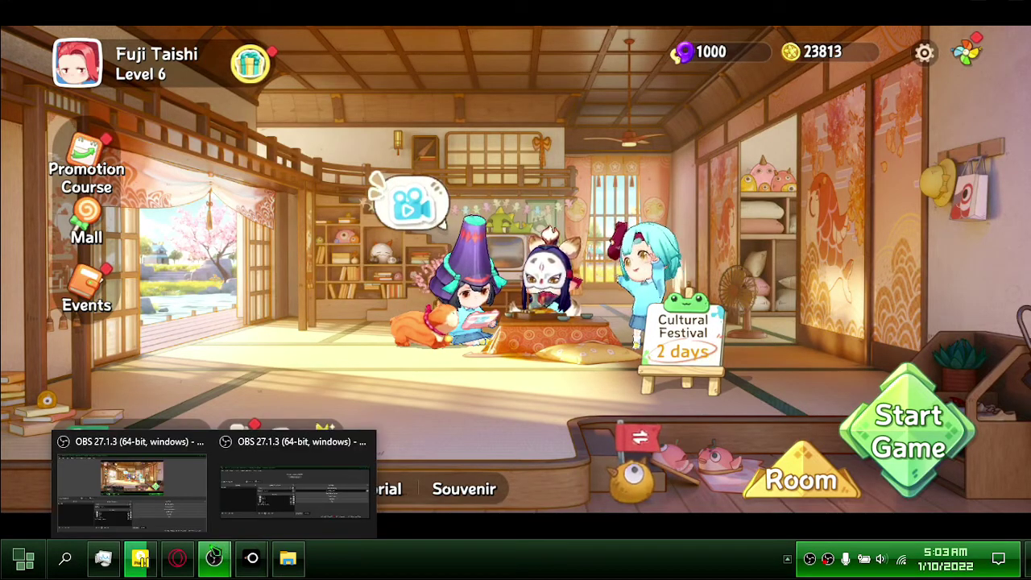
{"action": "left_click", "coordinate": [158, 508]}
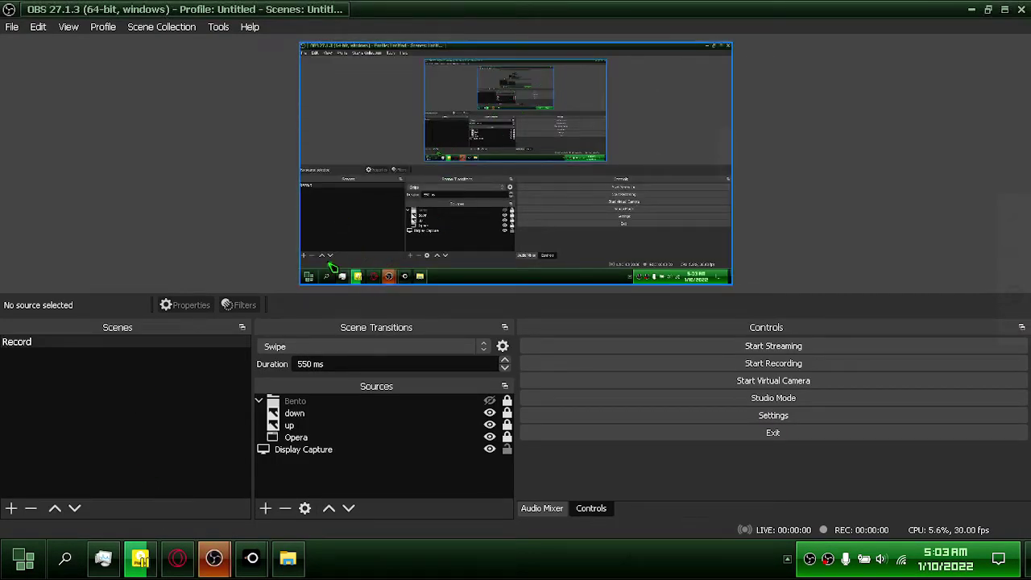
{"action": "left_click", "coordinate": [12, 509]}
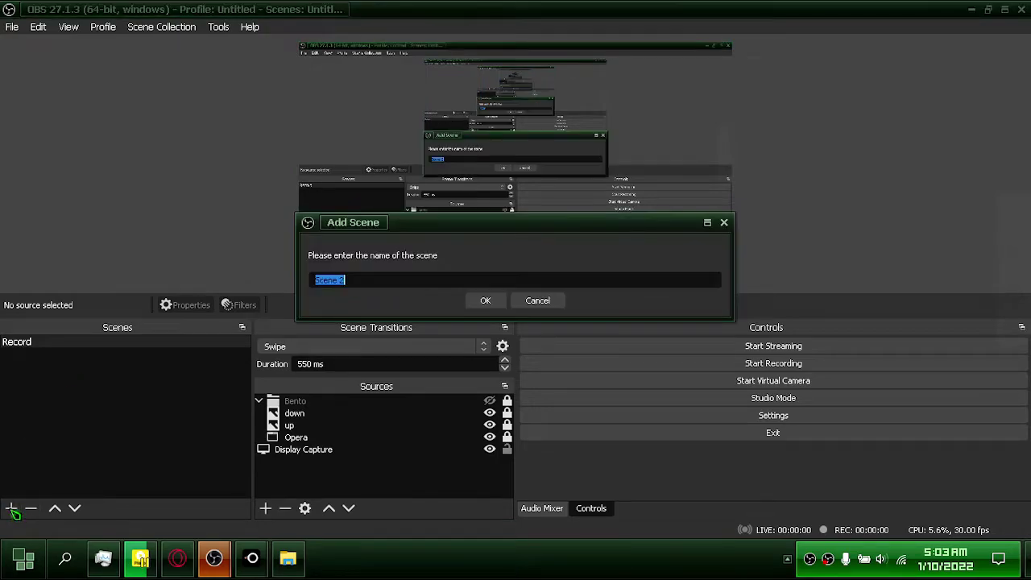
{"action": "left_click", "coordinate": [483, 300]}
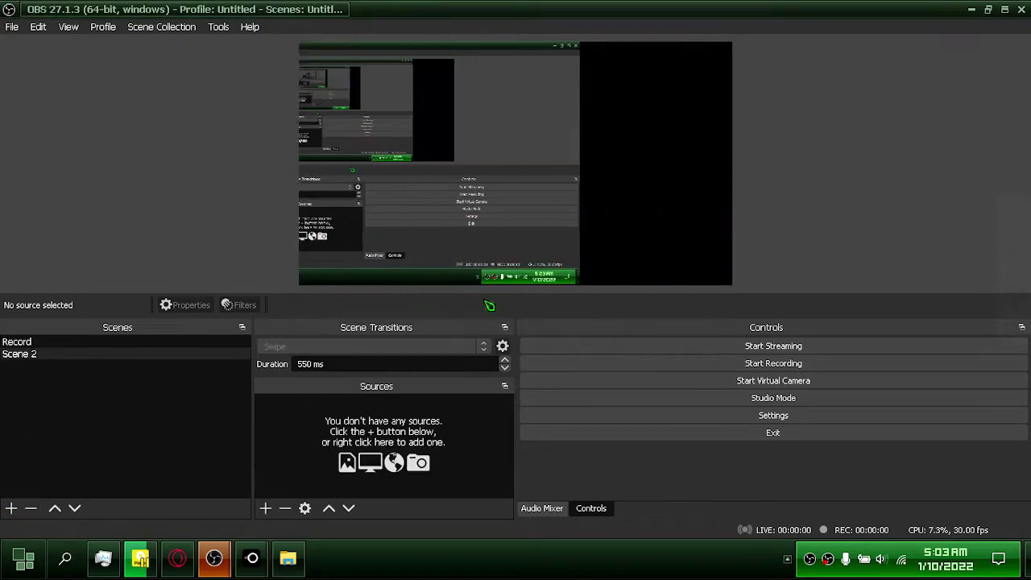
Step: Add a Window Capture source that captures the LetsView.exe window
{"action": "left_click", "coordinate": [266, 509]}
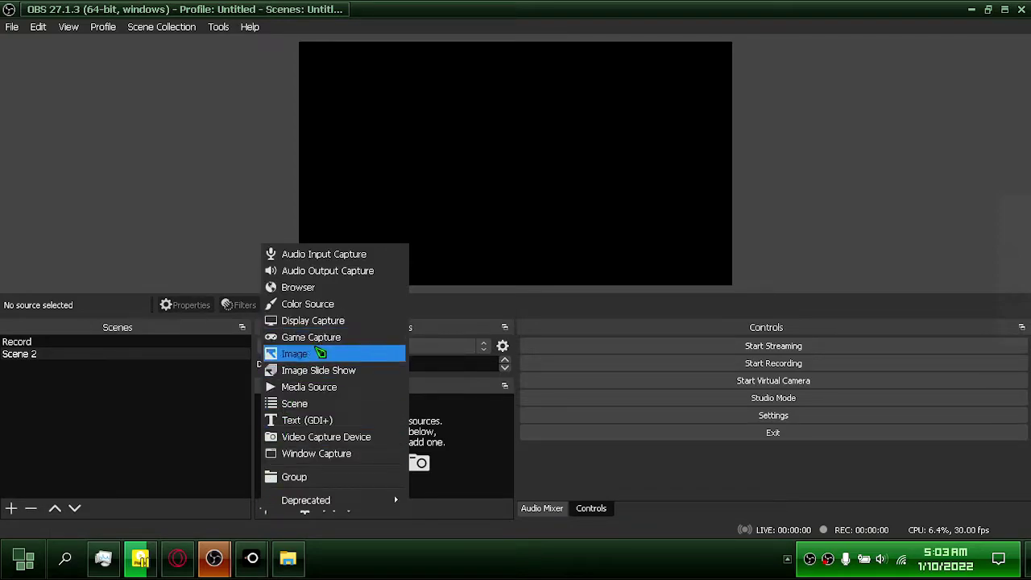
{"action": "left_click", "coordinate": [344, 456]}
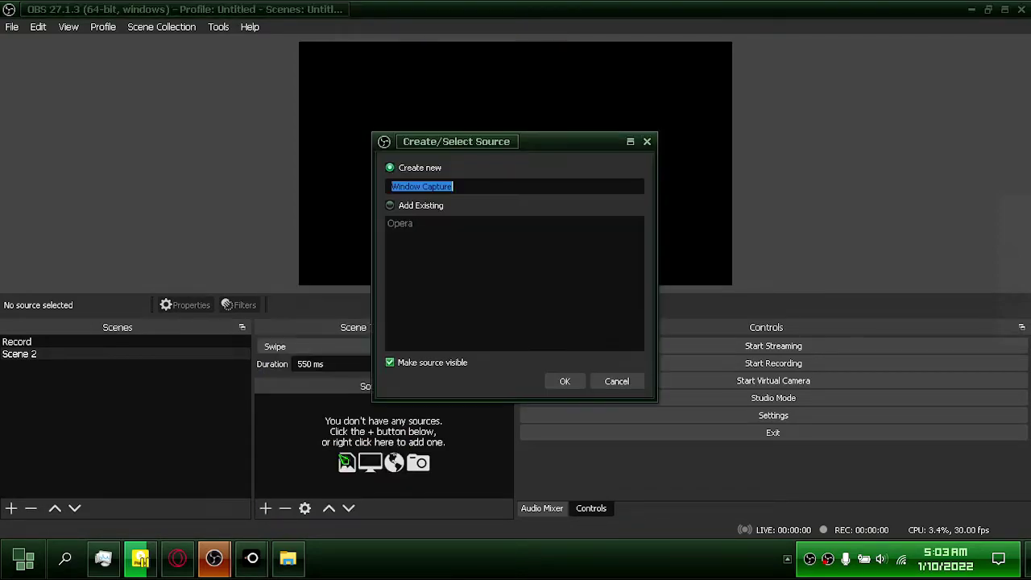
{"action": "left_click", "coordinate": [564, 382]}
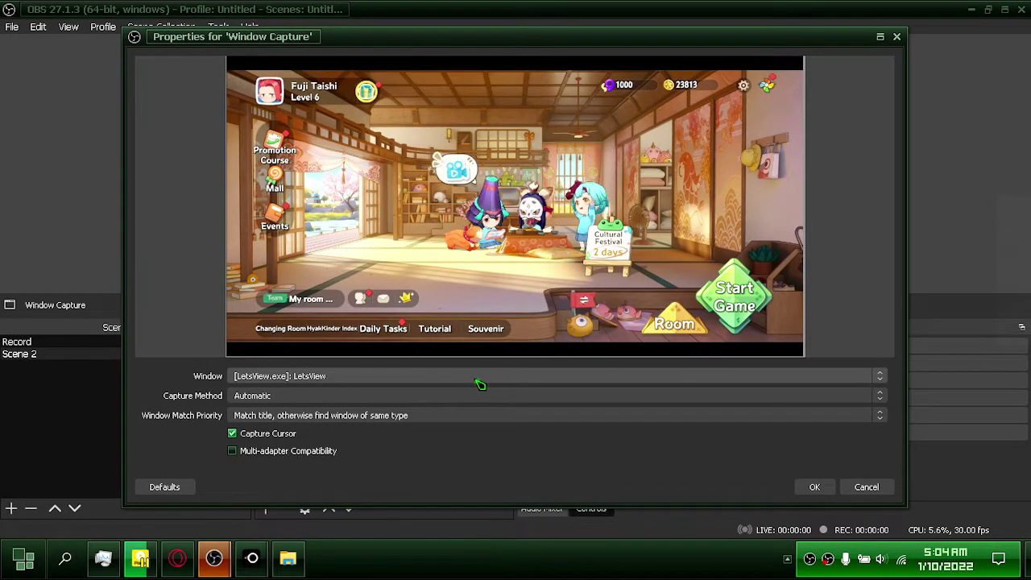
{"action": "left_click", "coordinate": [815, 488]}
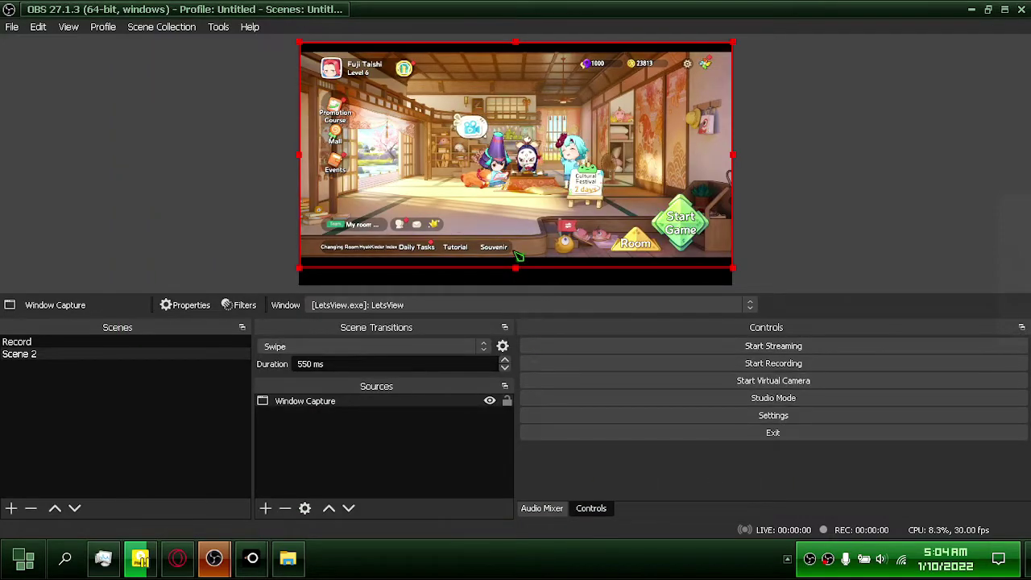
Step: Stretch the Window Capture source to fill the canvas using Transform > Stretch to screen
{"action": "right_click", "coordinate": [493, 158]}
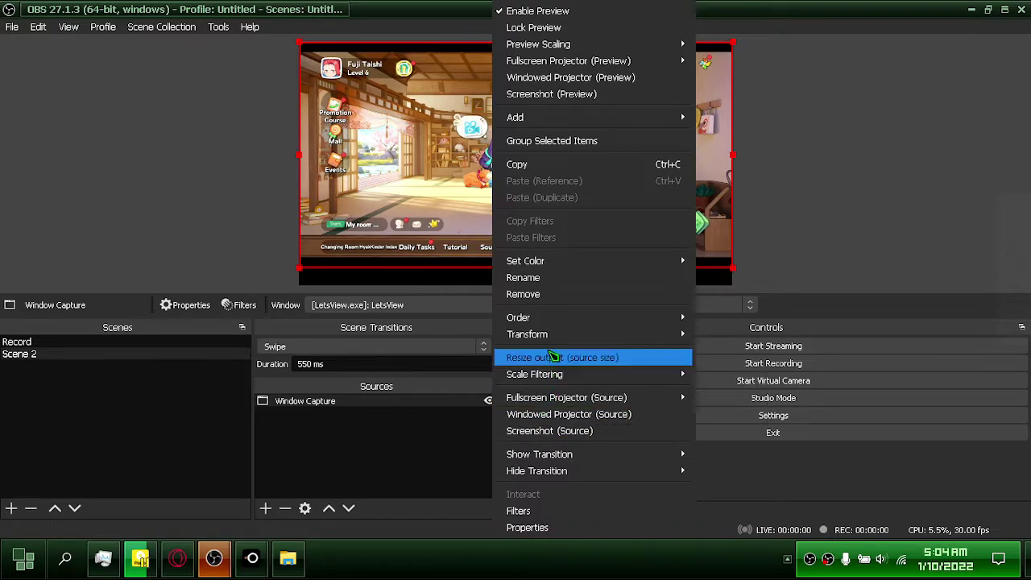
{"action": "mouse_move", "coordinate": [556, 337]}
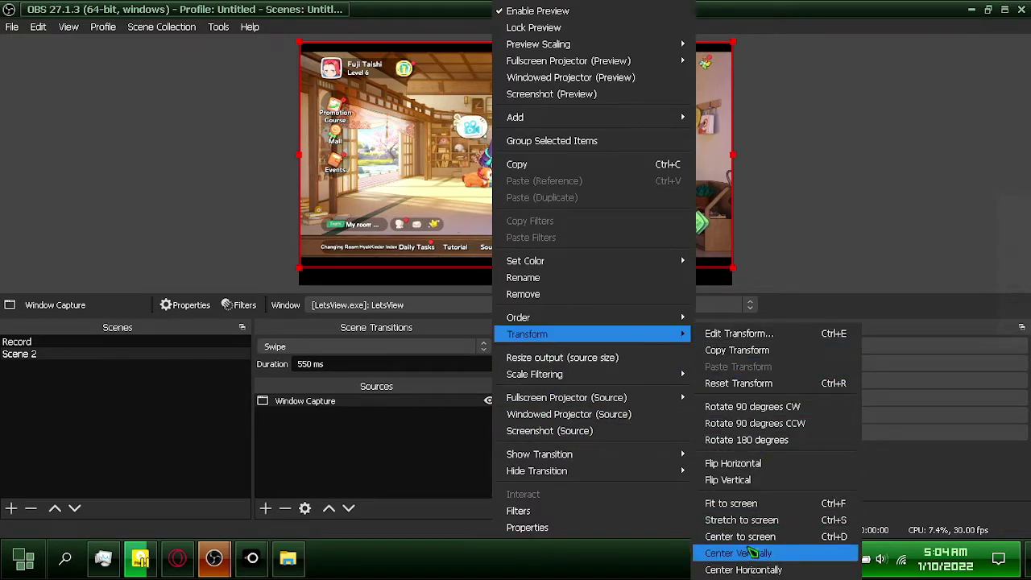
{"action": "left_click", "coordinate": [769, 522]}
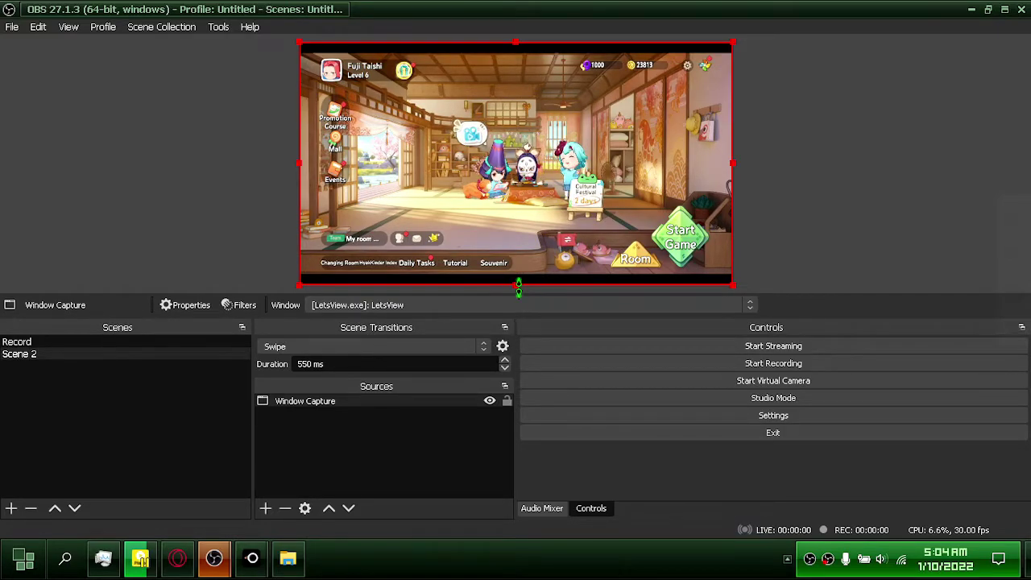
Step: Crop the black bands off the capture's bottom and top, fine-tuning the top edge
{"action": "left_click_drag", "start_coordinate": [515, 285], "coordinate": [514, 277]}
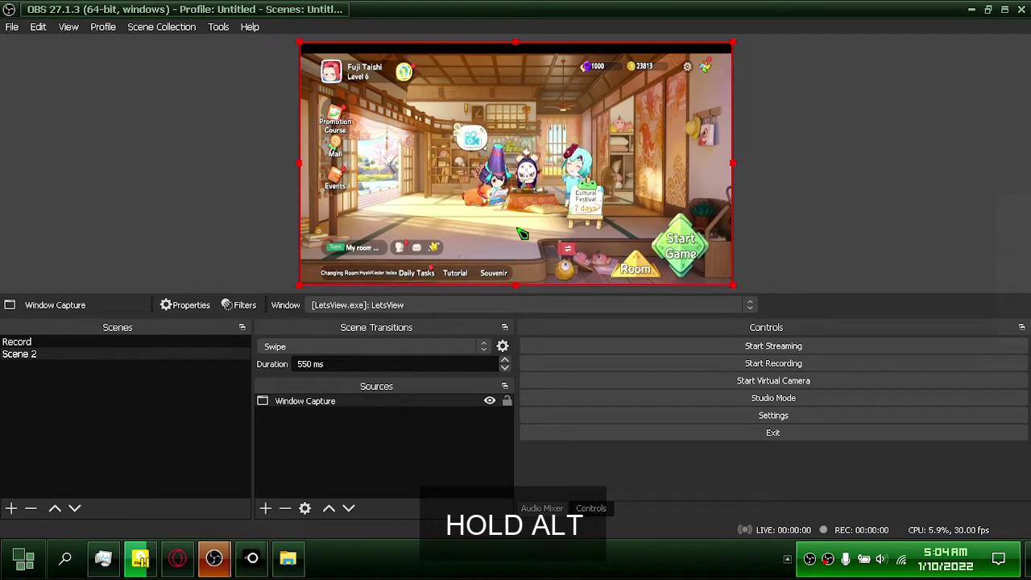
{"action": "left_click_drag", "start_coordinate": [513, 42], "coordinate": [514, 54]}
{"action": "left_click", "coordinate": [263, 136]}
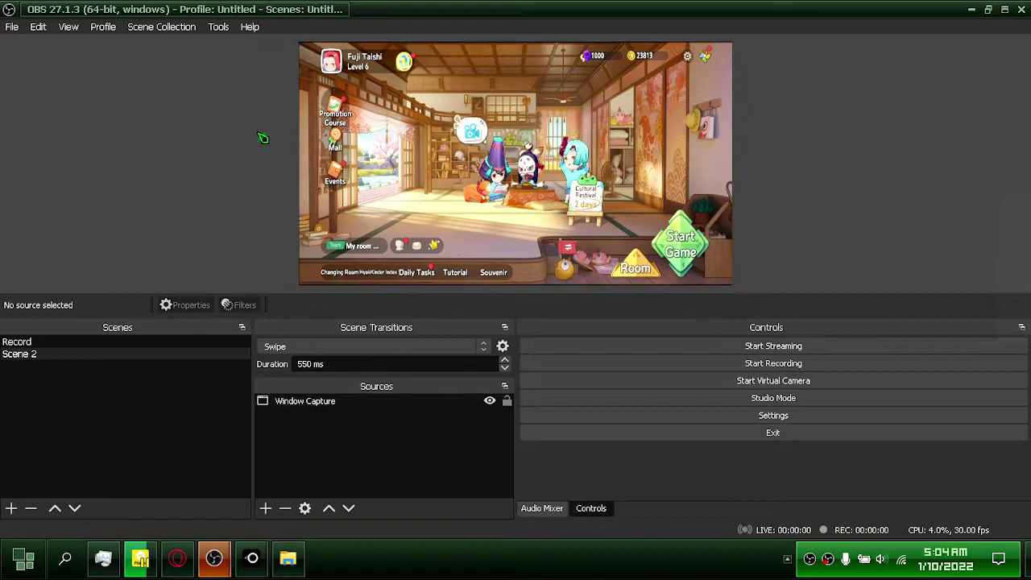
{"action": "left_click", "coordinate": [458, 112]}
{"action": "left_click_drag", "start_coordinate": [514, 40], "coordinate": [514, 41]}
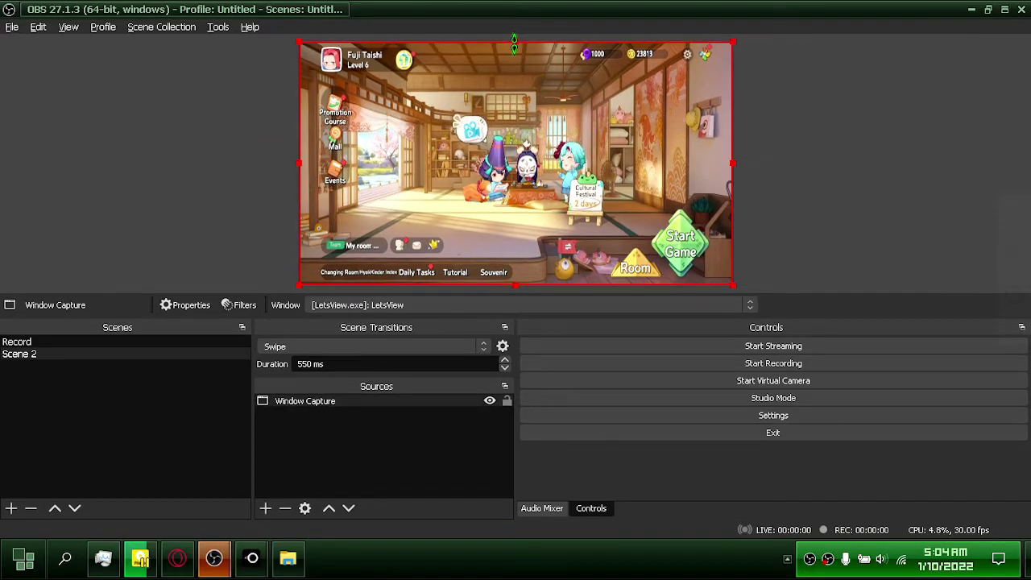
{"action": "left_click", "coordinate": [229, 177]}
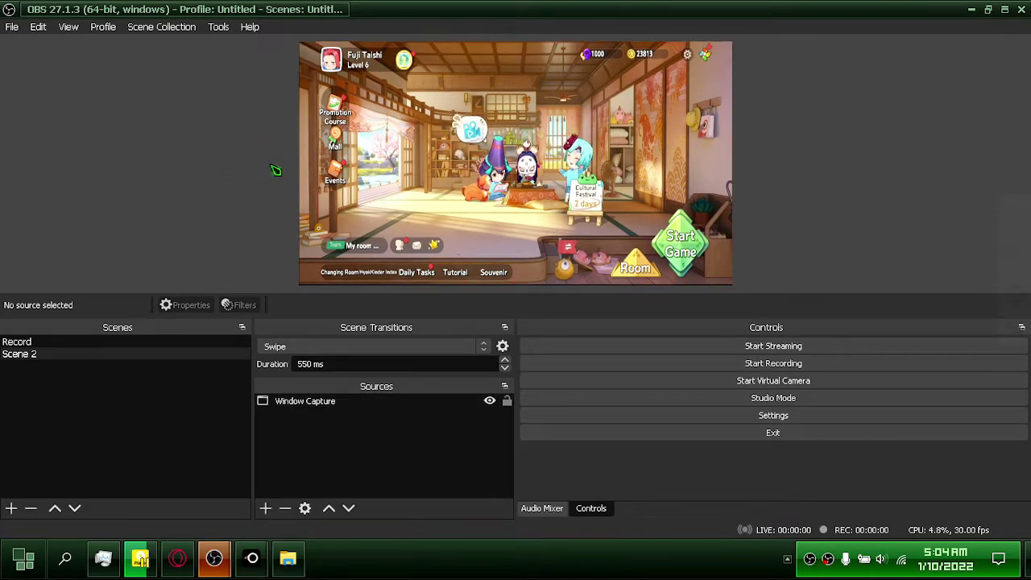